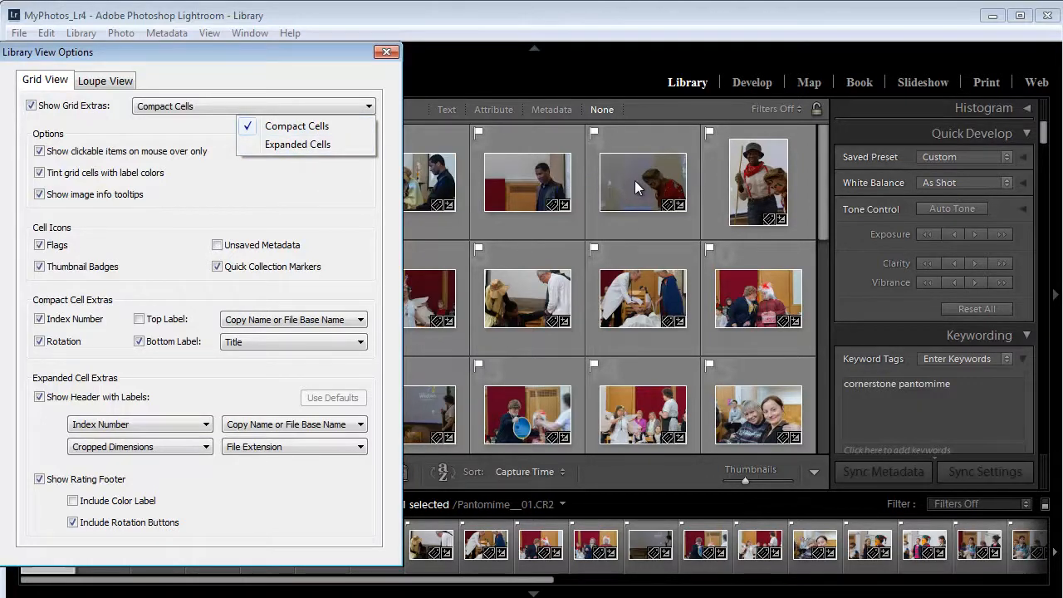
Switch the grid extras to Expanded Cells and back to Compact Cells
click(281, 144)
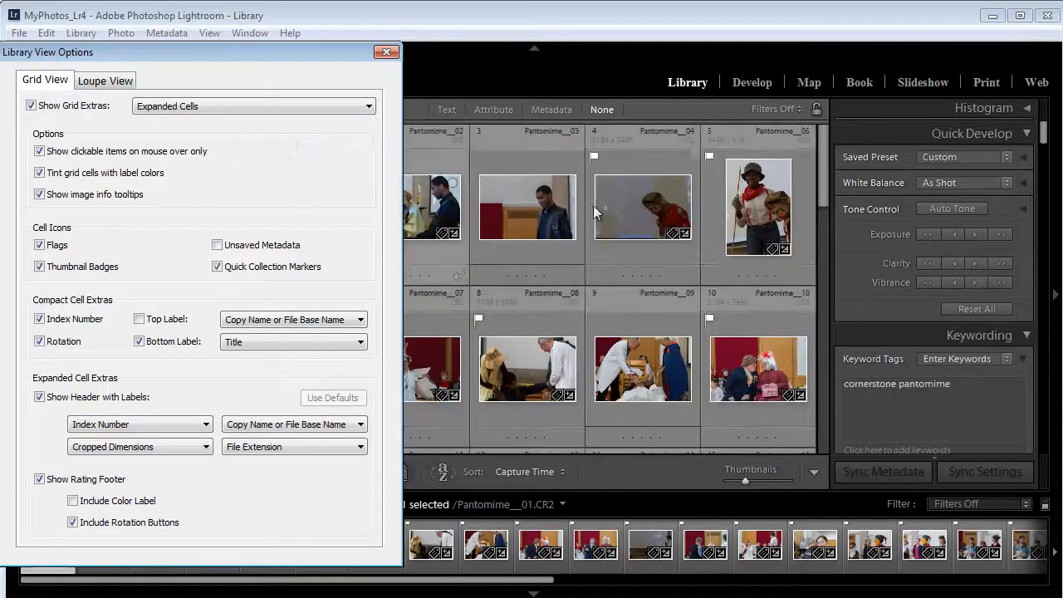
click(267, 105)
click(284, 128)
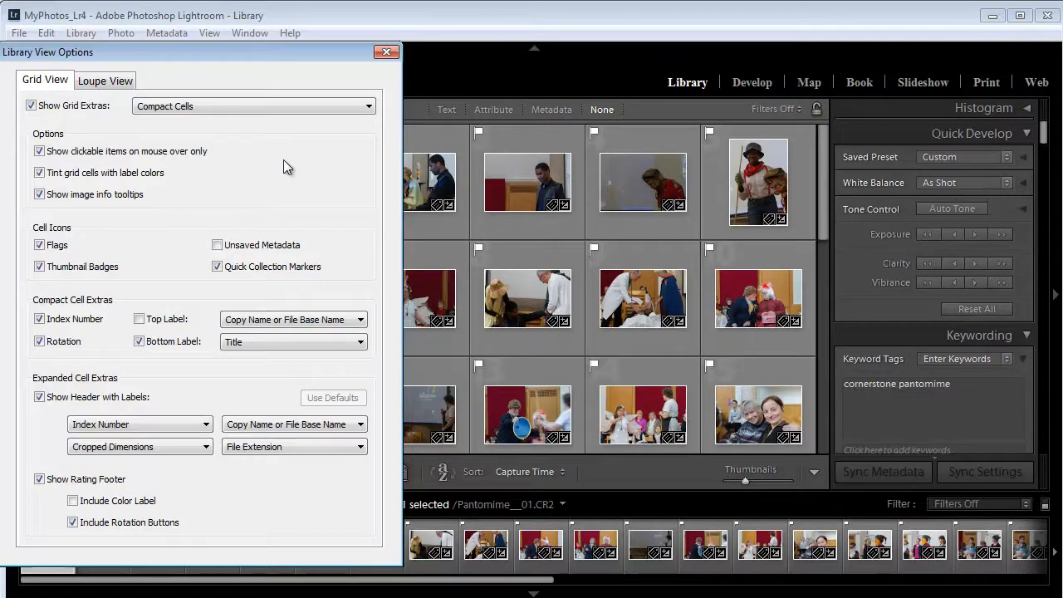
Hide the Flags cell icons, and turn the Unsaved Metadata icons on and off again
click(56, 247)
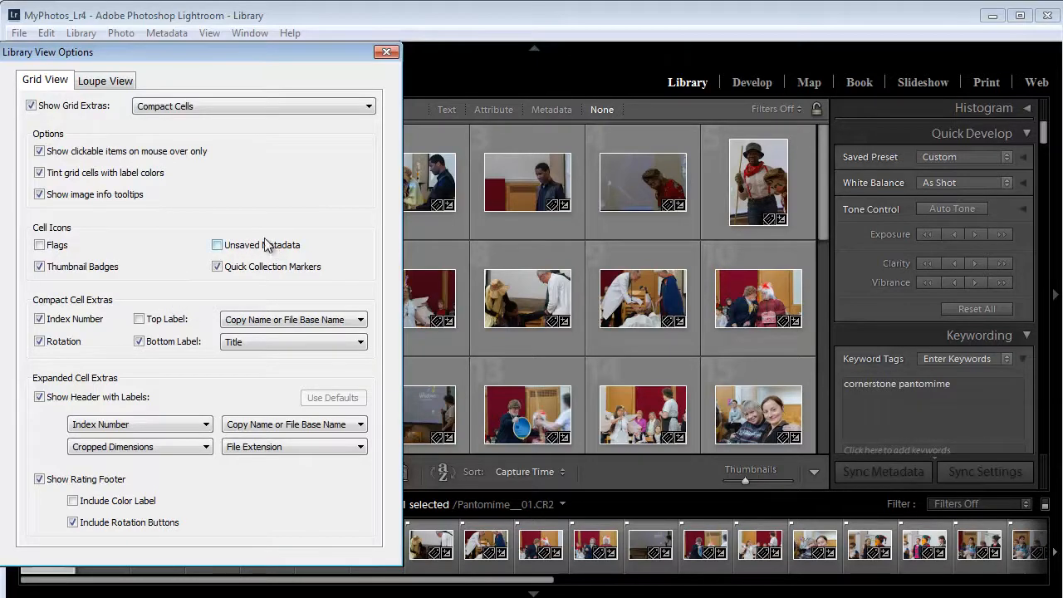
click(218, 248)
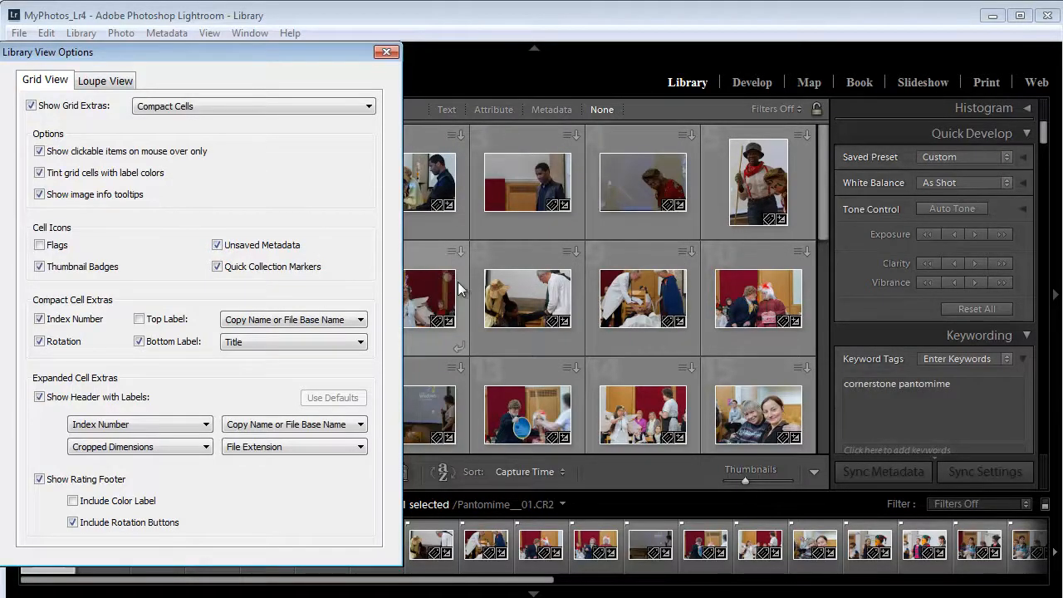
mouse_move(467, 255)
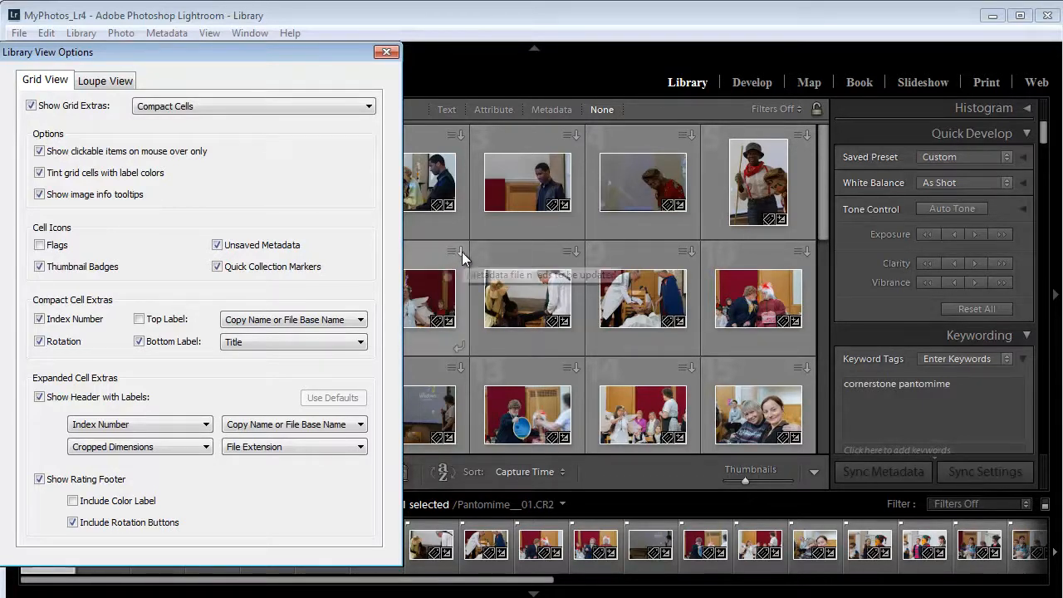
click(217, 245)
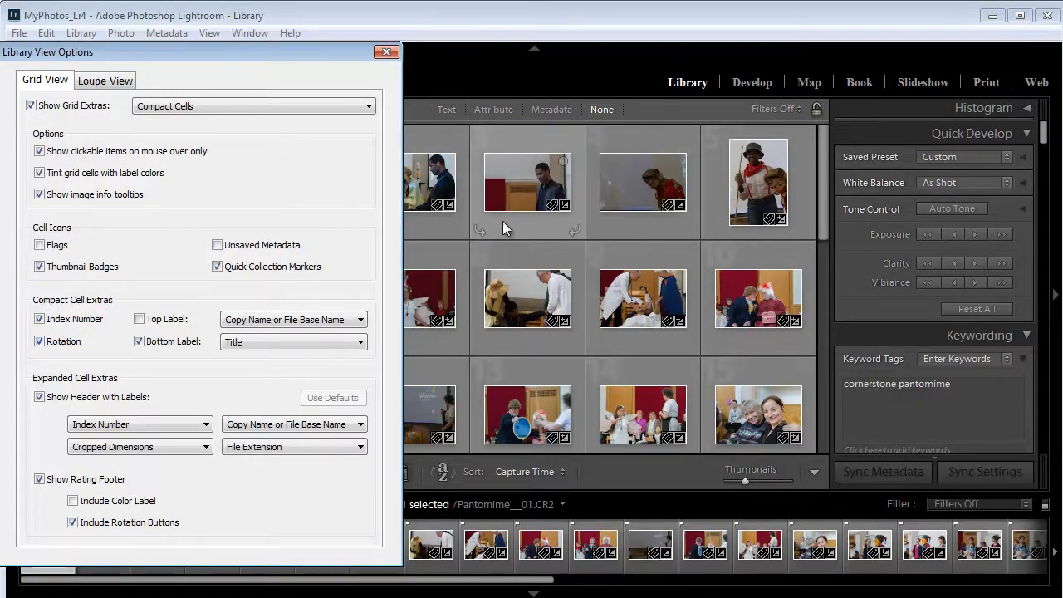
Rotate the Pantomime__03 photo from its grid cell and rotate it back to its original orientation
click(574, 231)
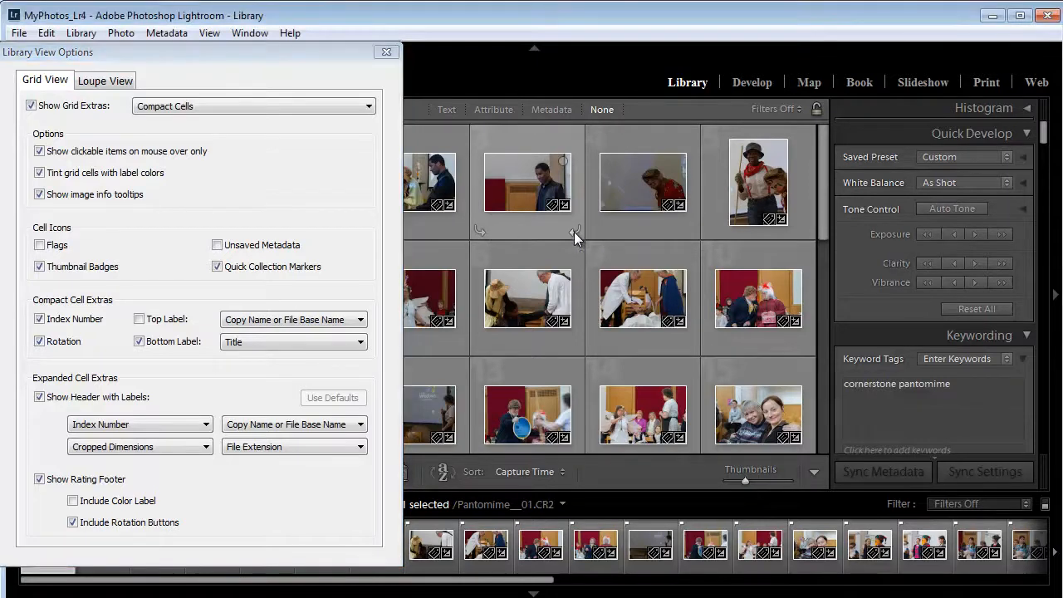
click(574, 232)
click(480, 230)
Turn off the compact cells' bottom label and turn on the top label, keeping Copy Name or File Base Name
click(139, 341)
click(139, 320)
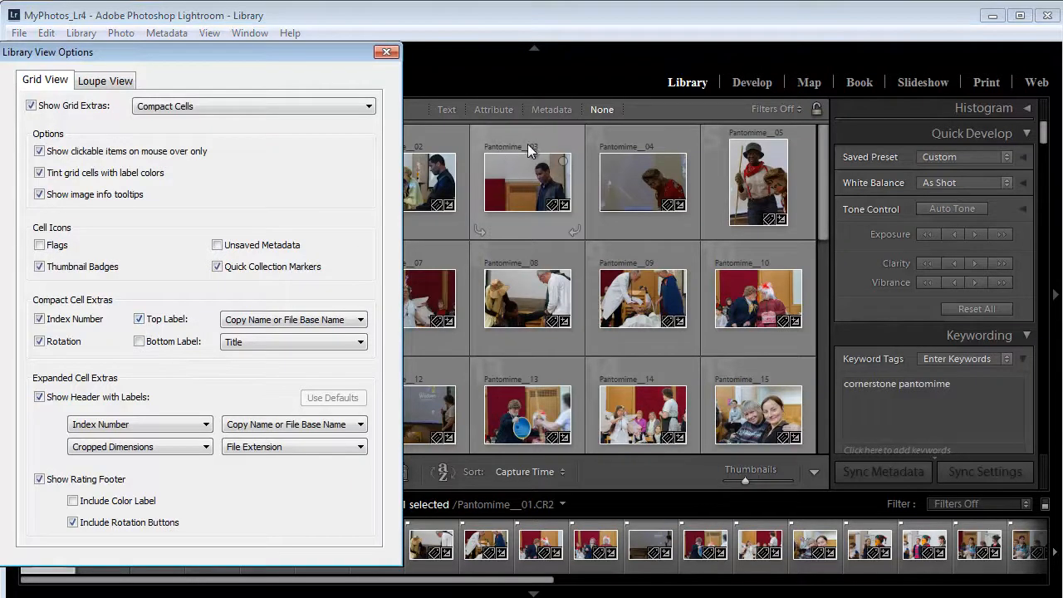
click(361, 321)
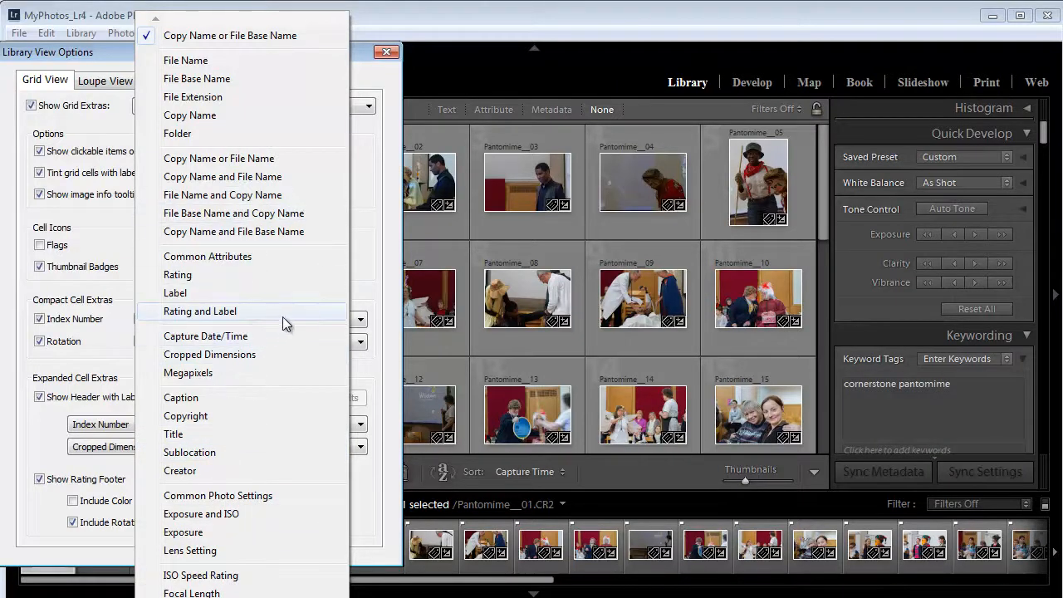
click(365, 179)
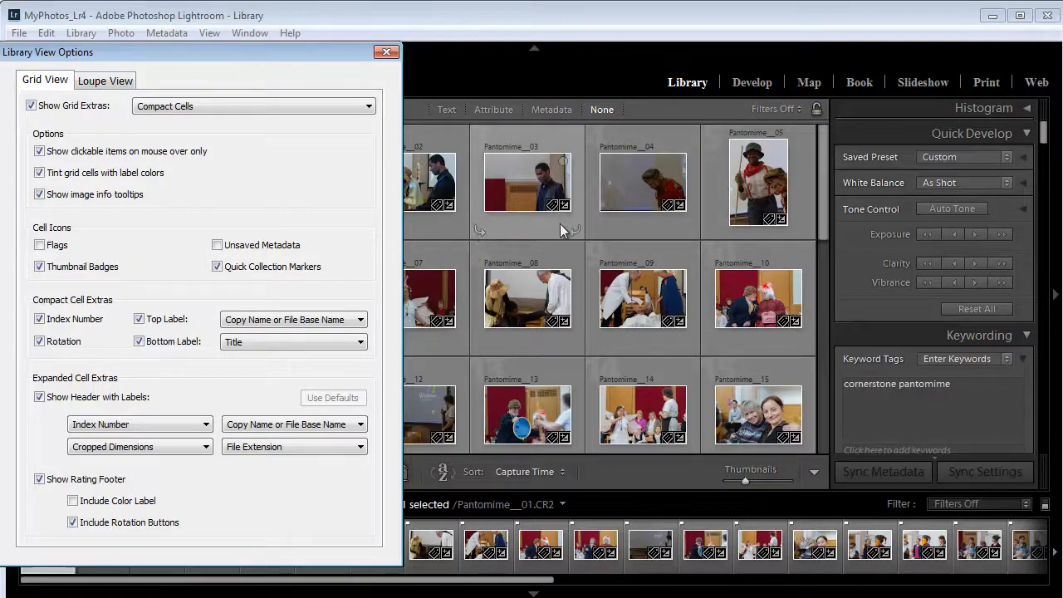
Set the compact cells' bottom label to Exposure, and change it to Exposure and ISO
click(360, 343)
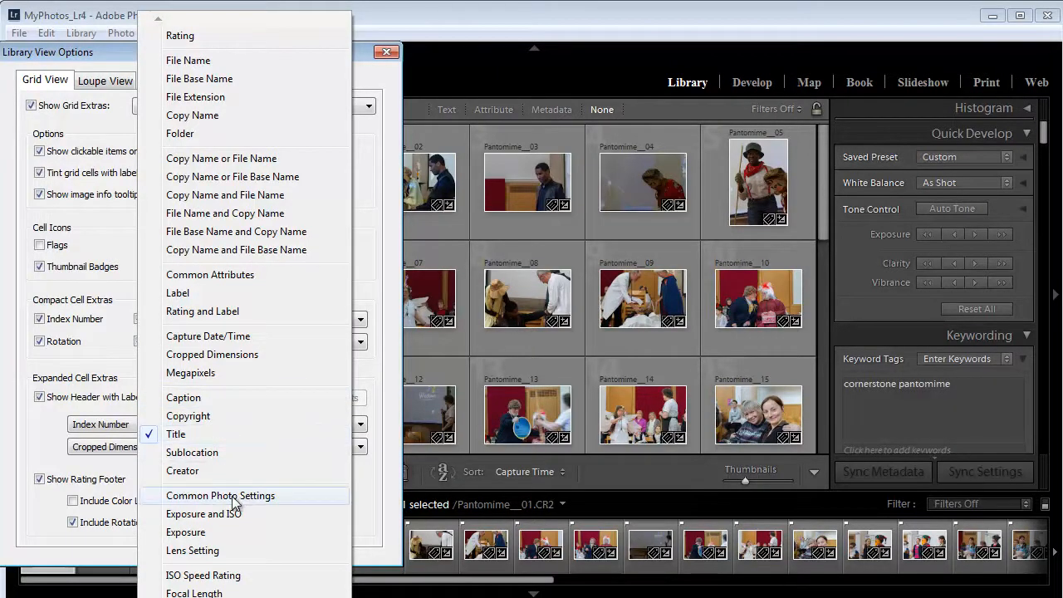
click(200, 533)
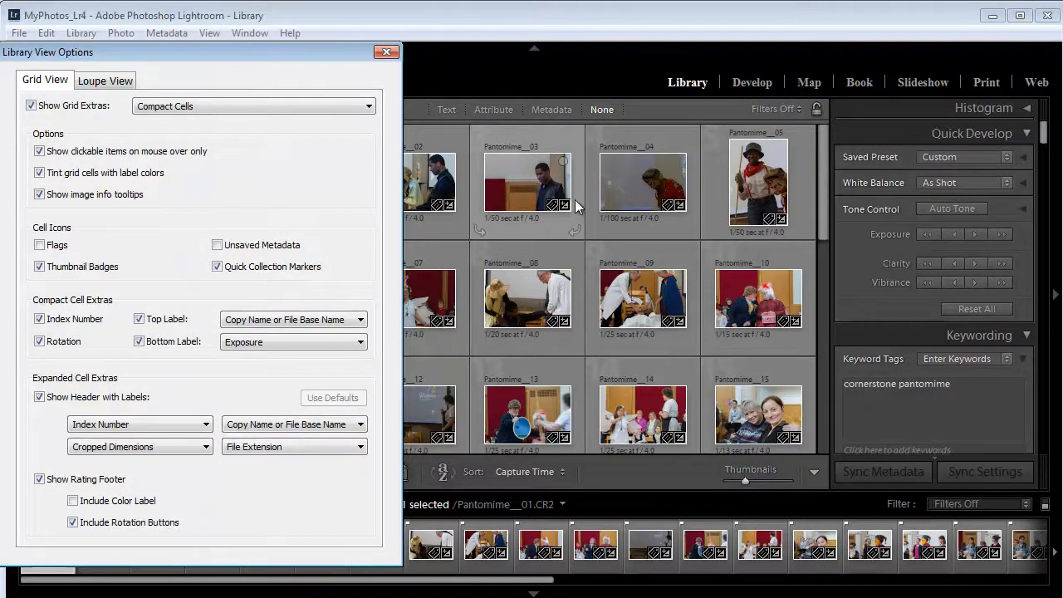
click(313, 425)
click(186, 513)
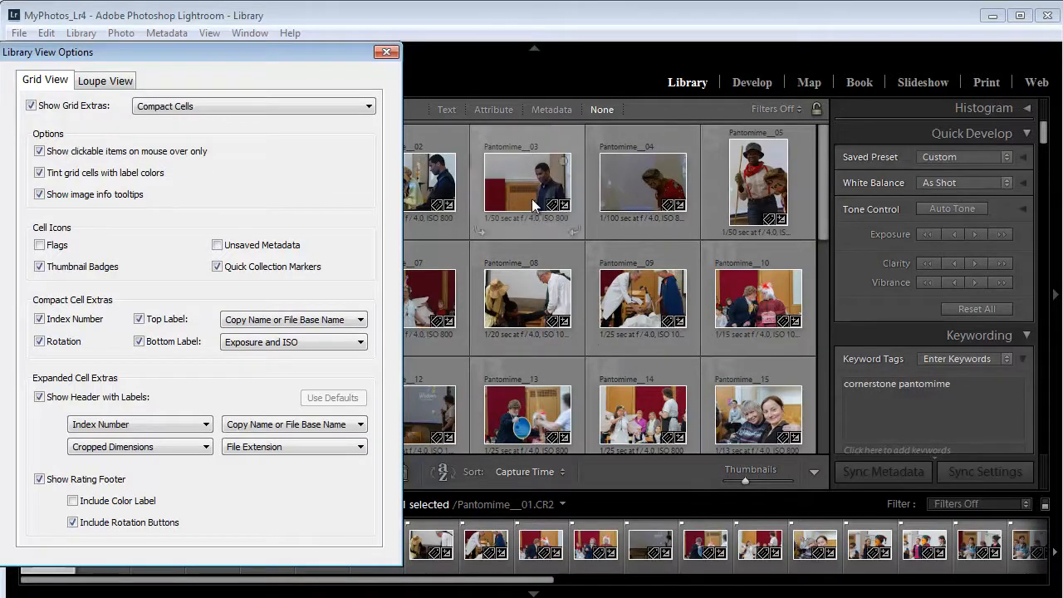
Select the Pantomime__03 photo and turn off both the bottom and top labels of the compact cells
mouse_move(532, 198)
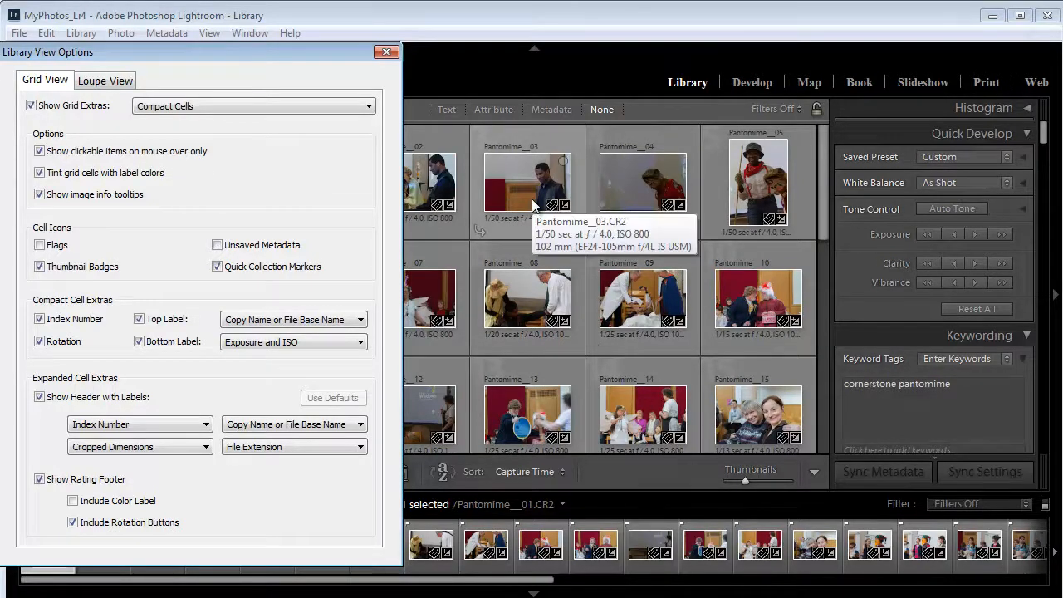
click(531, 199)
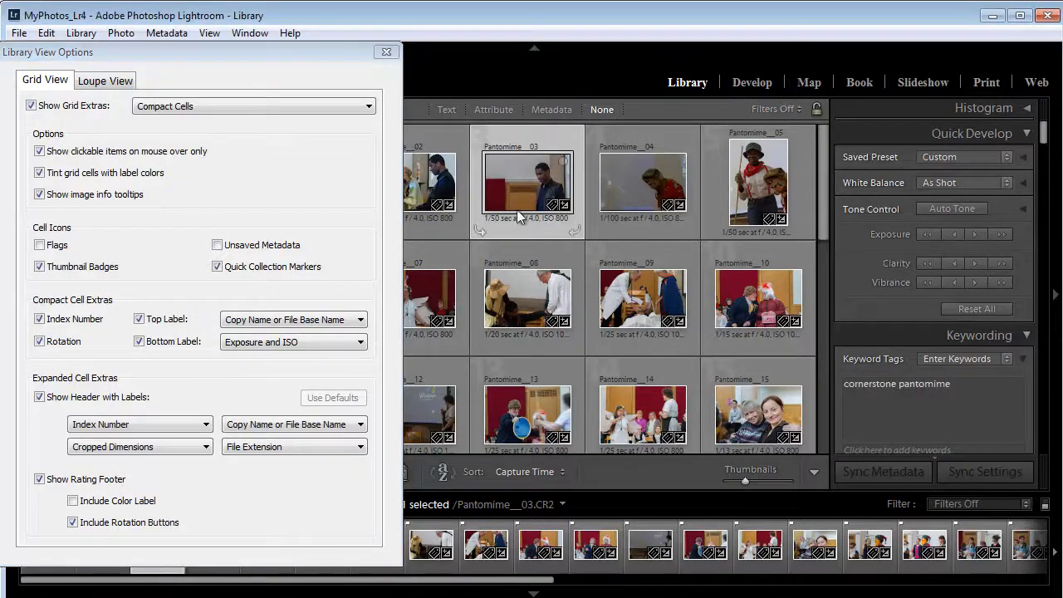
mouse_move(517, 210)
click(138, 343)
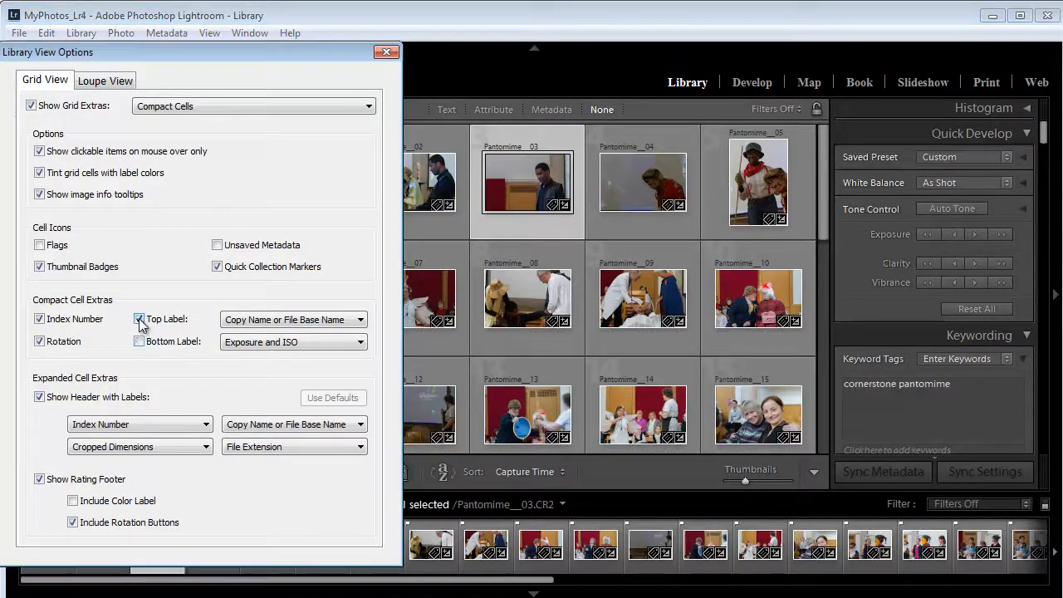
click(139, 319)
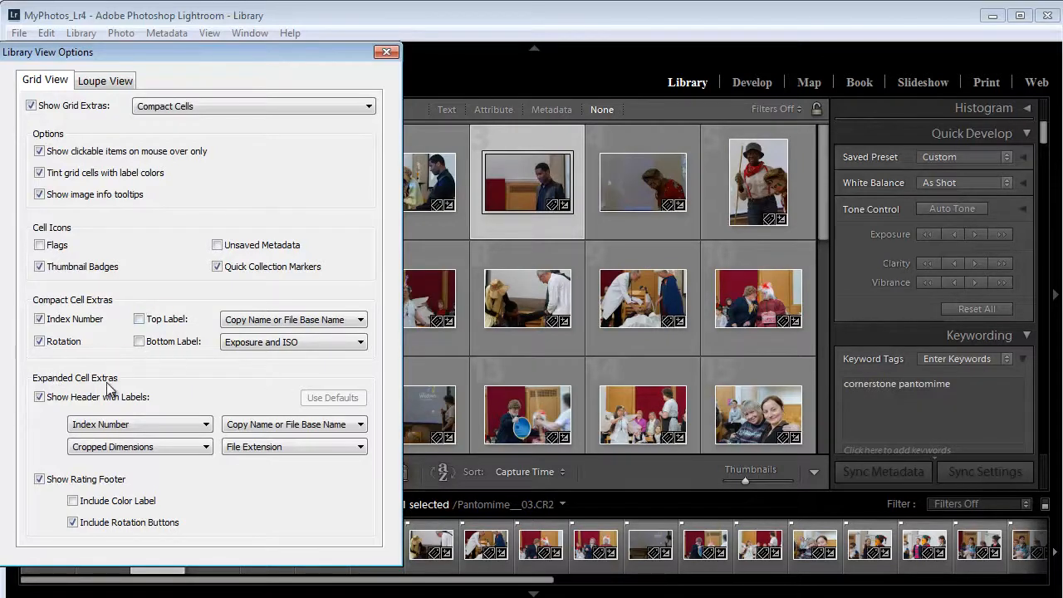
Switch the grid to Expanded Cells and examine the field choices offered by the dimensions label in the cell headers
click(324, 102)
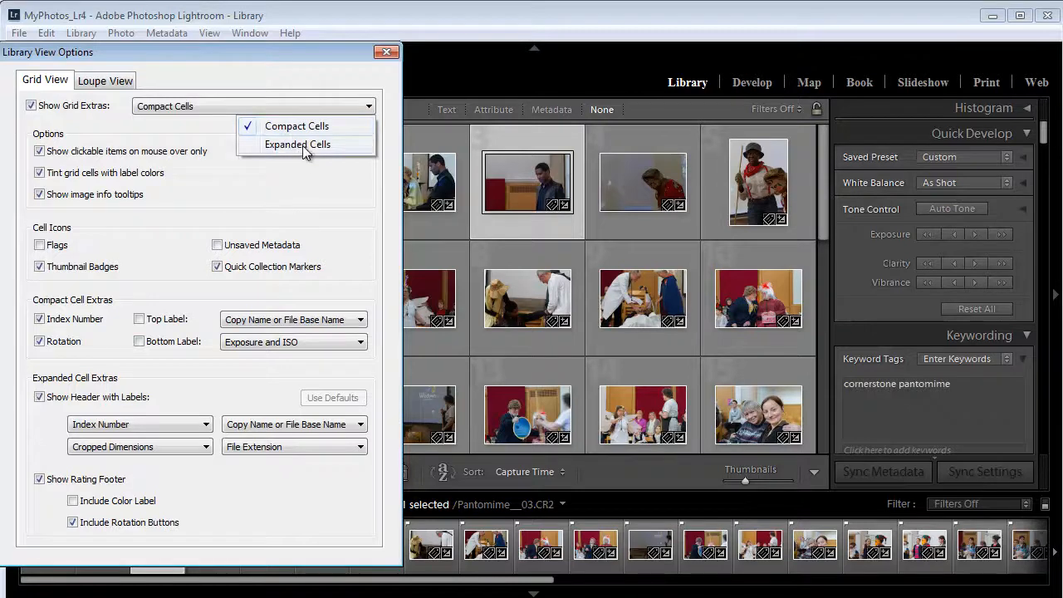
click(304, 148)
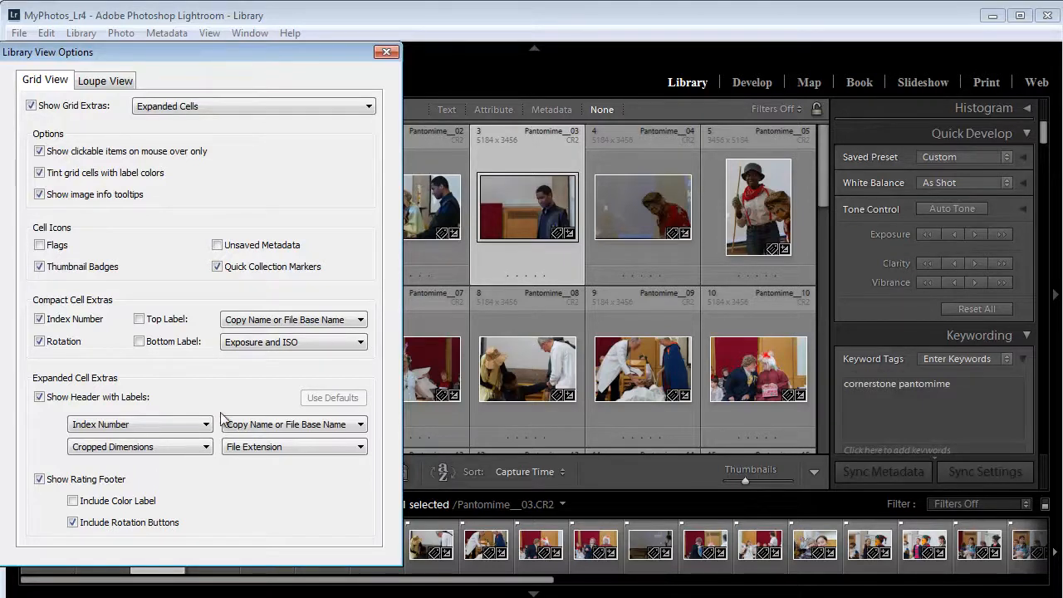
click(506, 141)
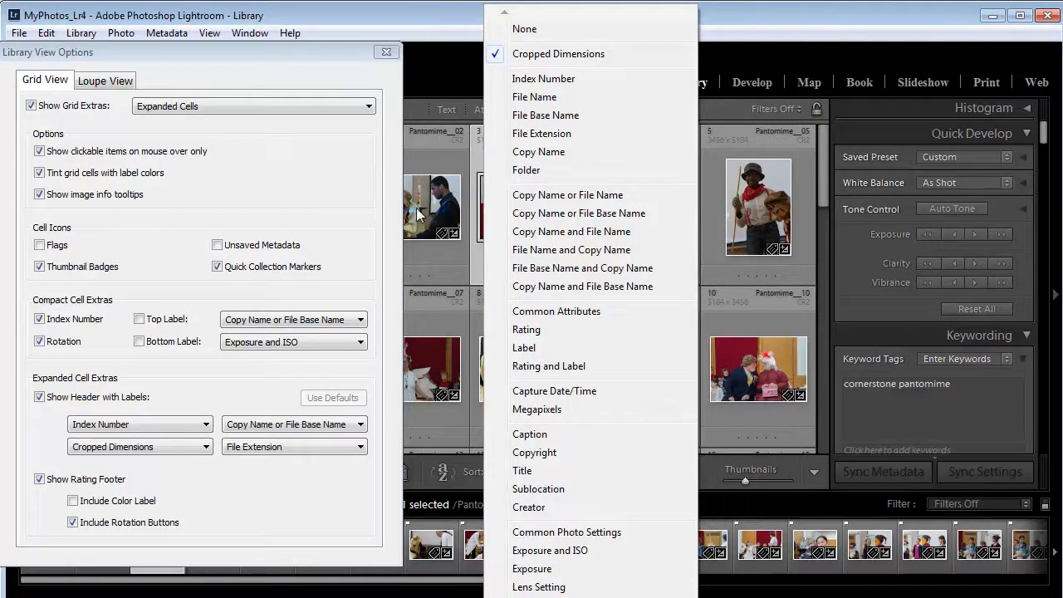
click(265, 381)
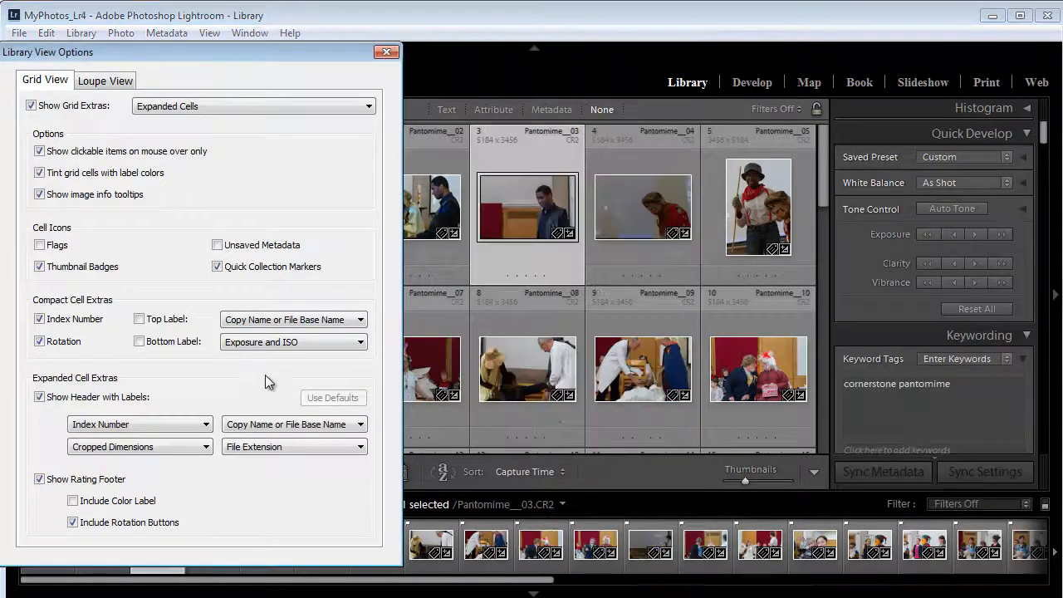
click(500, 140)
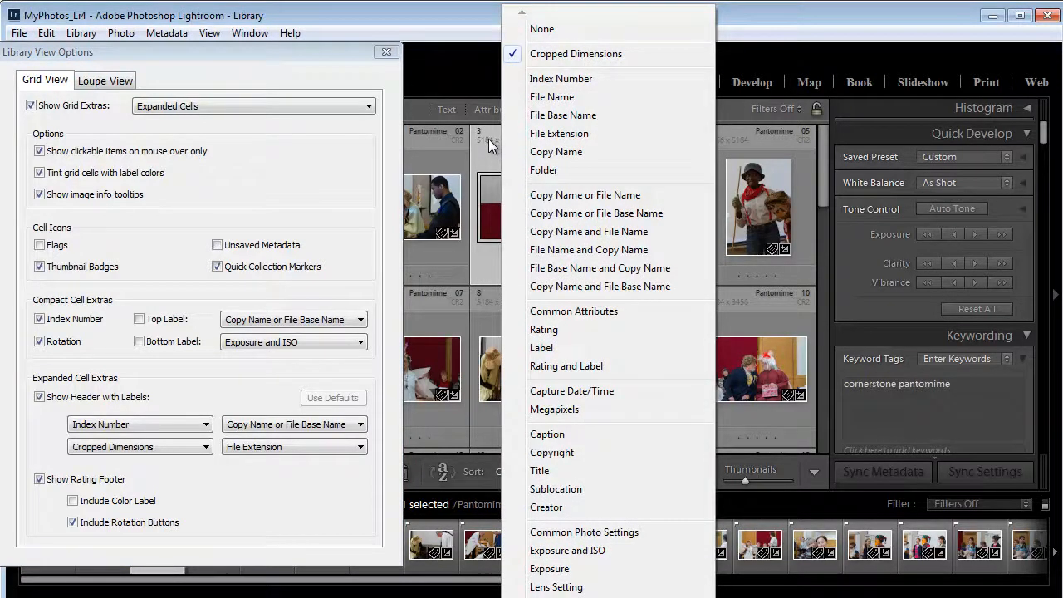
click(489, 141)
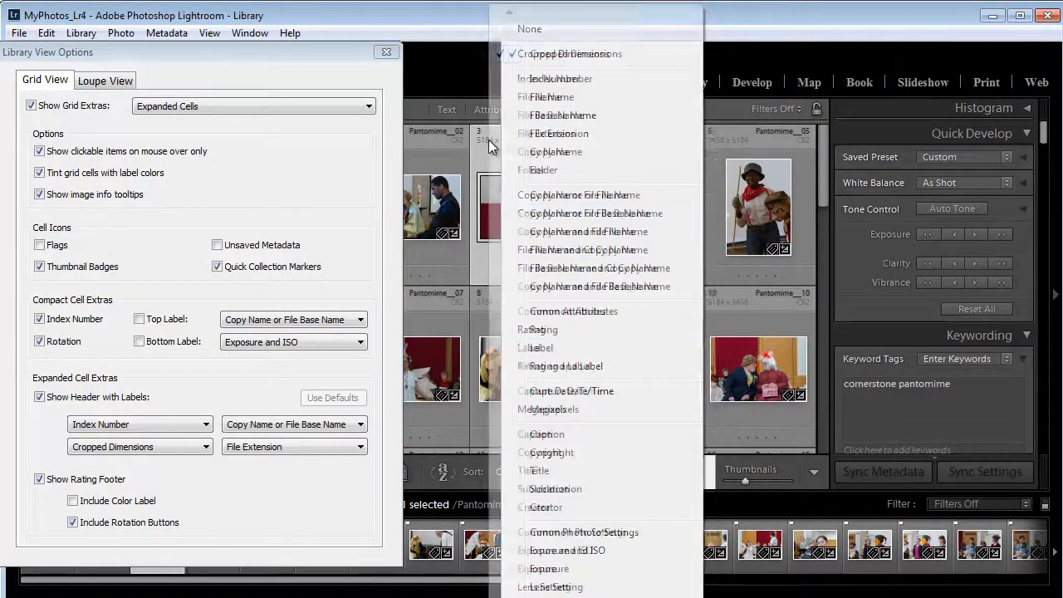
click(270, 413)
click(724, 139)
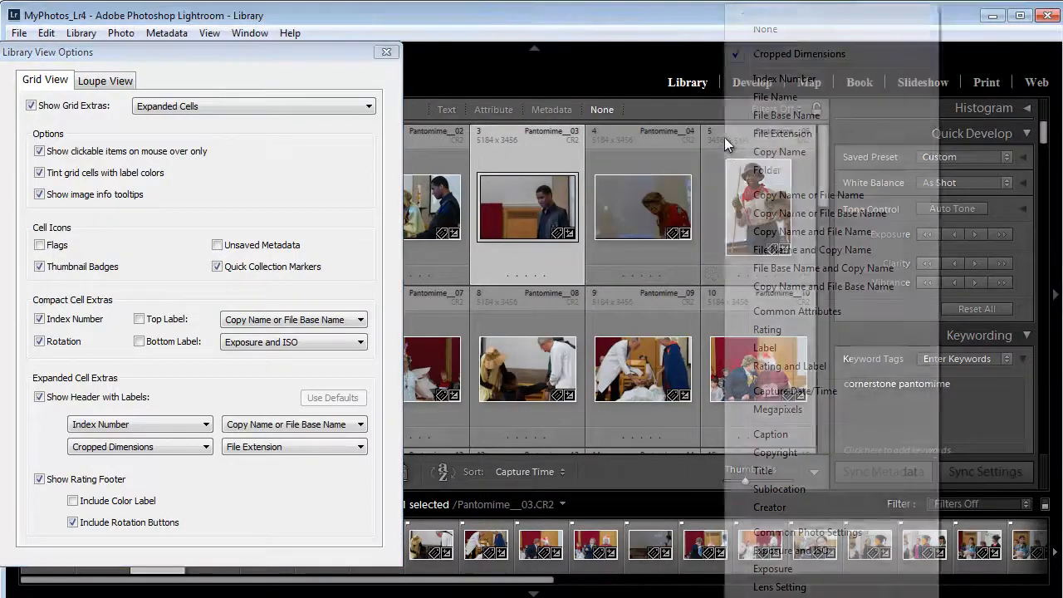
click(268, 497)
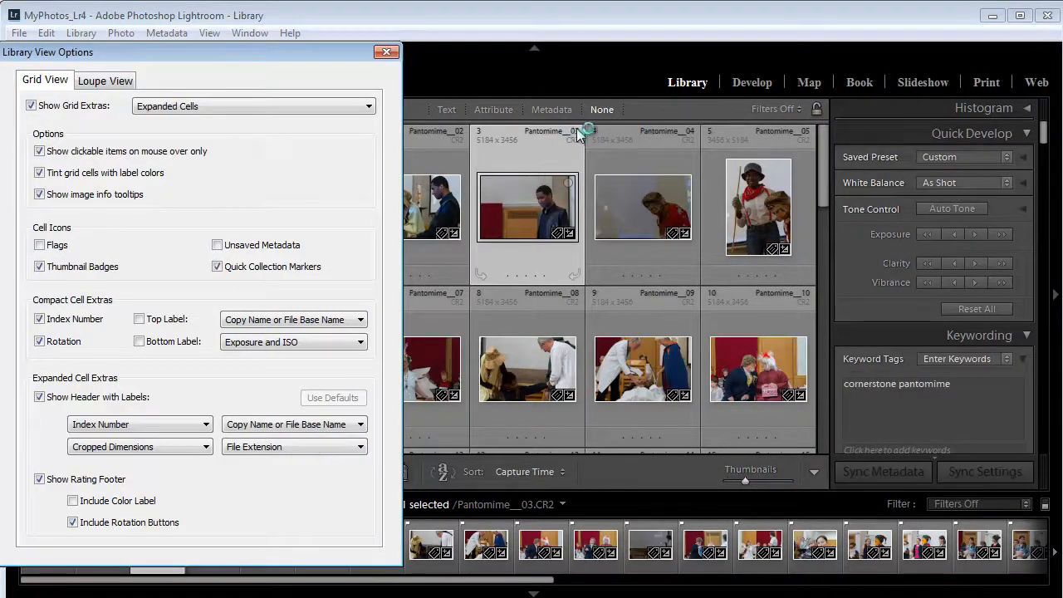
Set the lower-right header label of the expanded cells to ISO Speed Rating and return the grid to Compact Cells
mouse_move(782, 149)
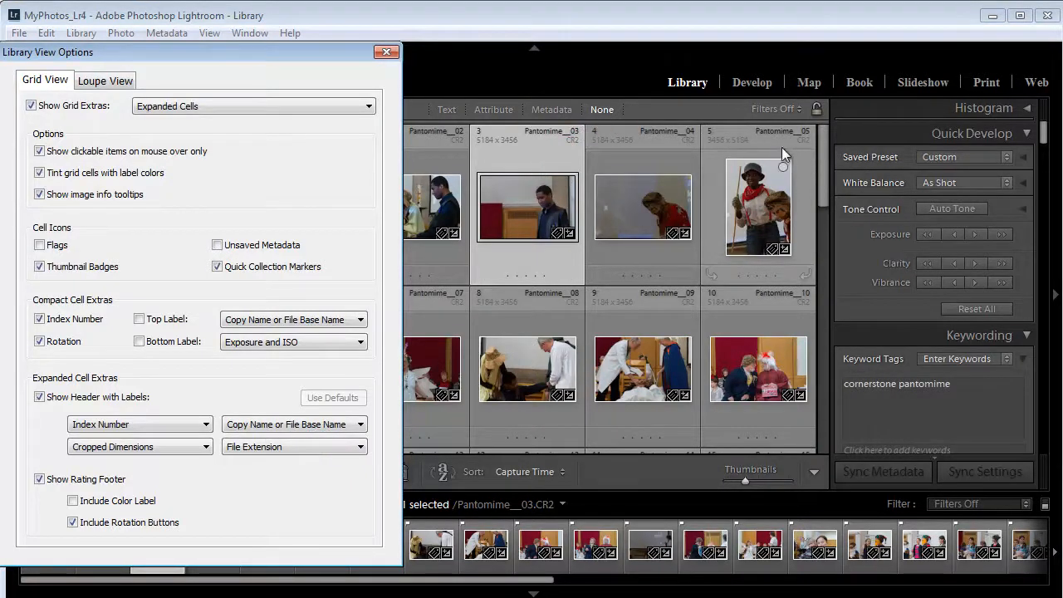
click(361, 450)
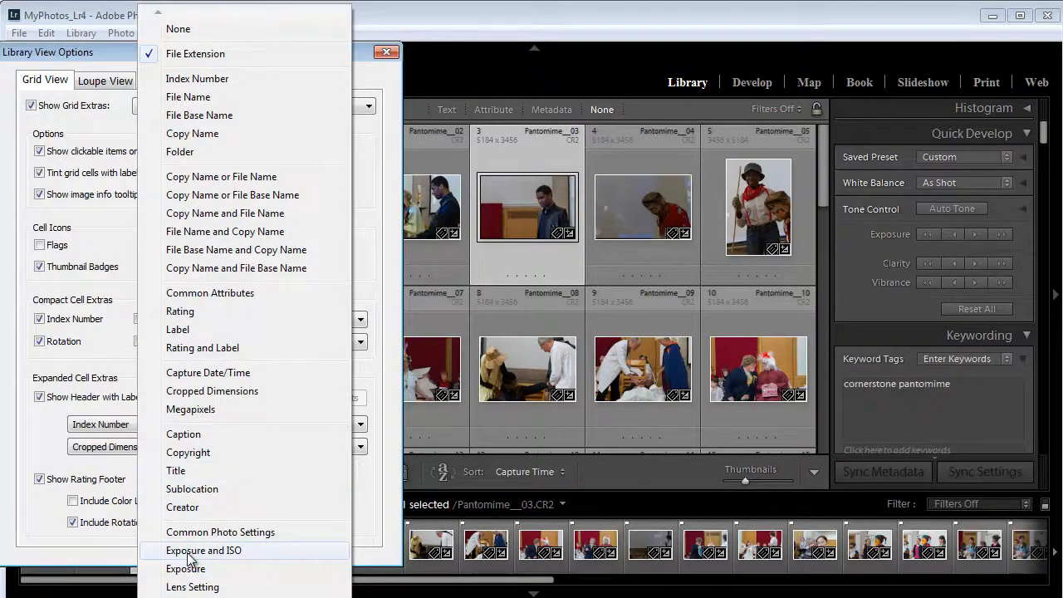
click(228, 590)
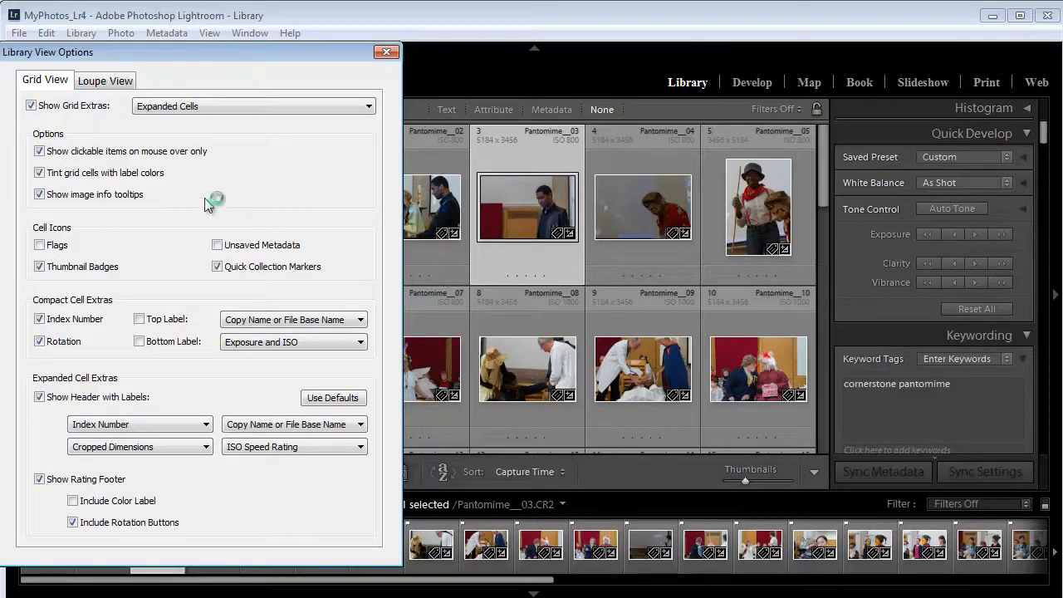
click(345, 109)
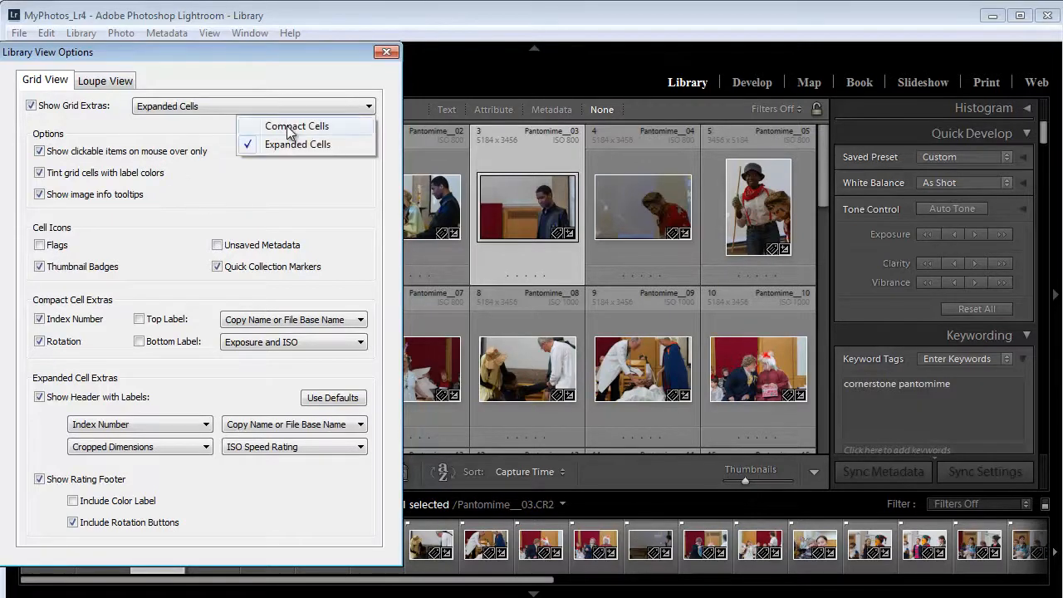
click(286, 126)
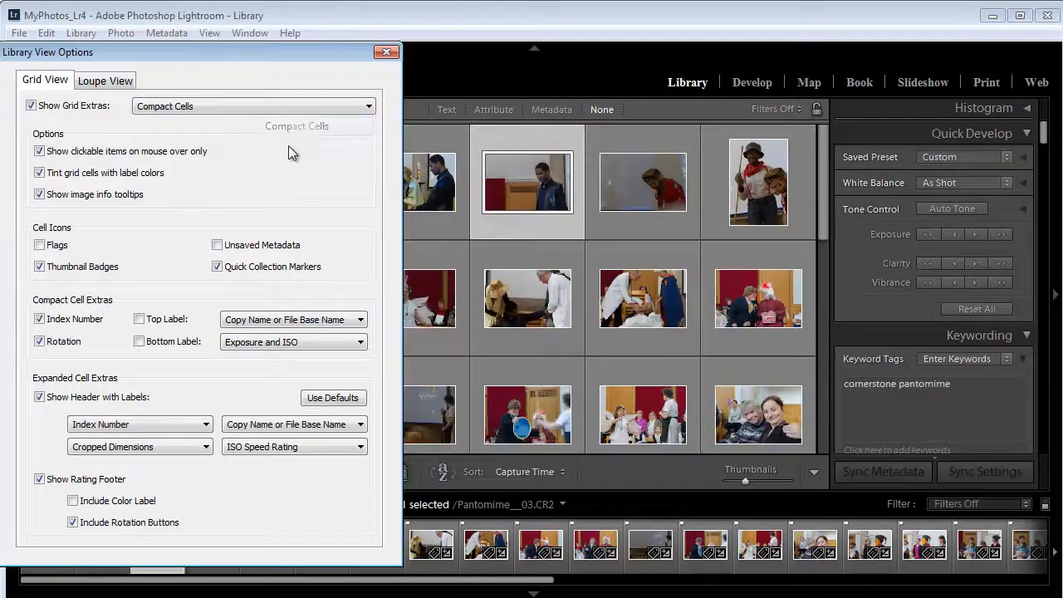
Show the Pantomime__08 photo in Loupe View with the Info 2 overlay enabled, and move the options dialog clear of the overlay
click(101, 81)
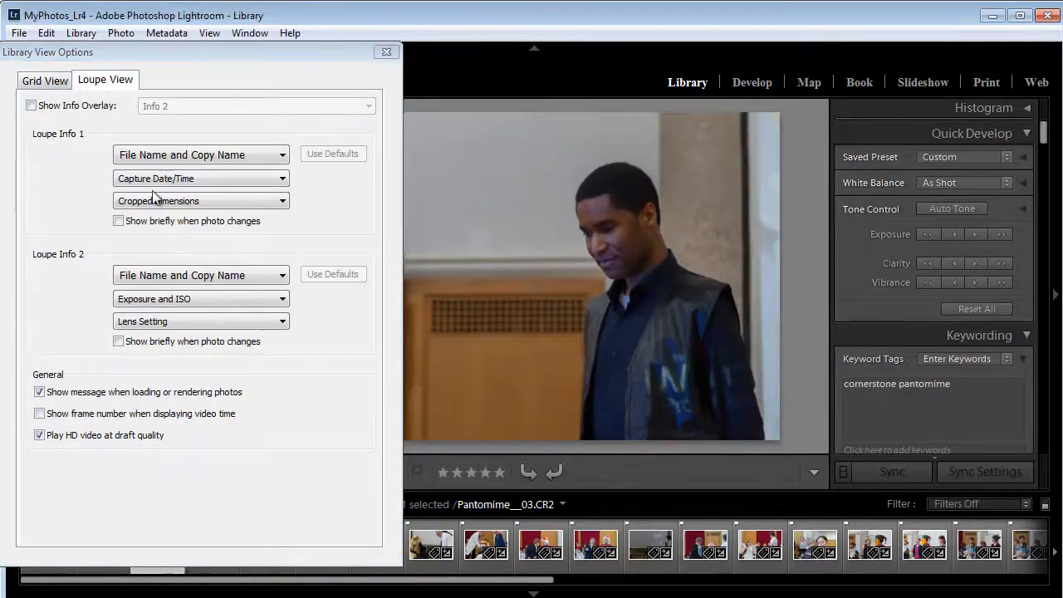
click(43, 81)
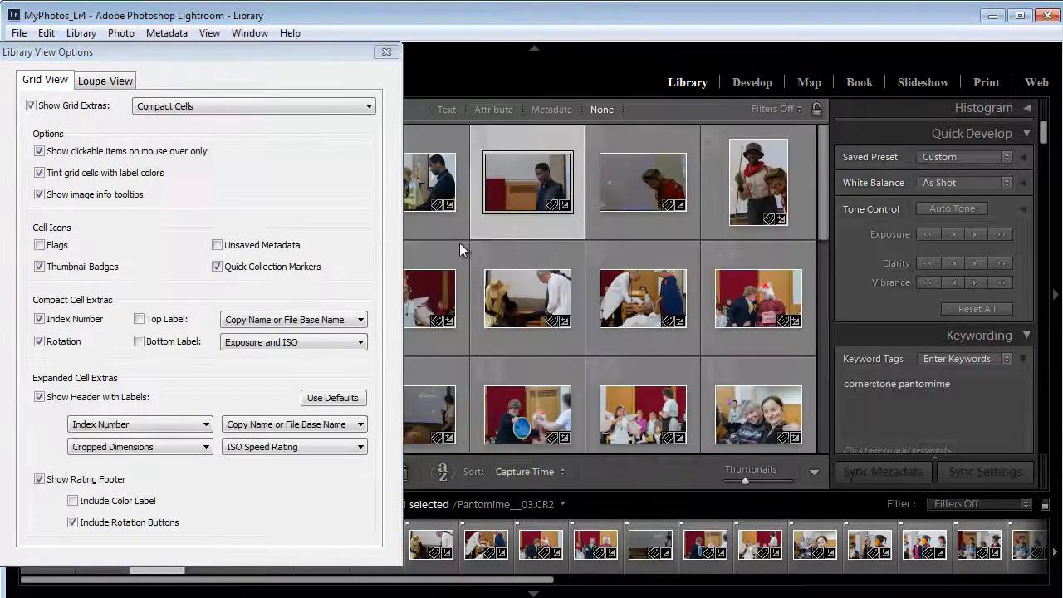
click(518, 308)
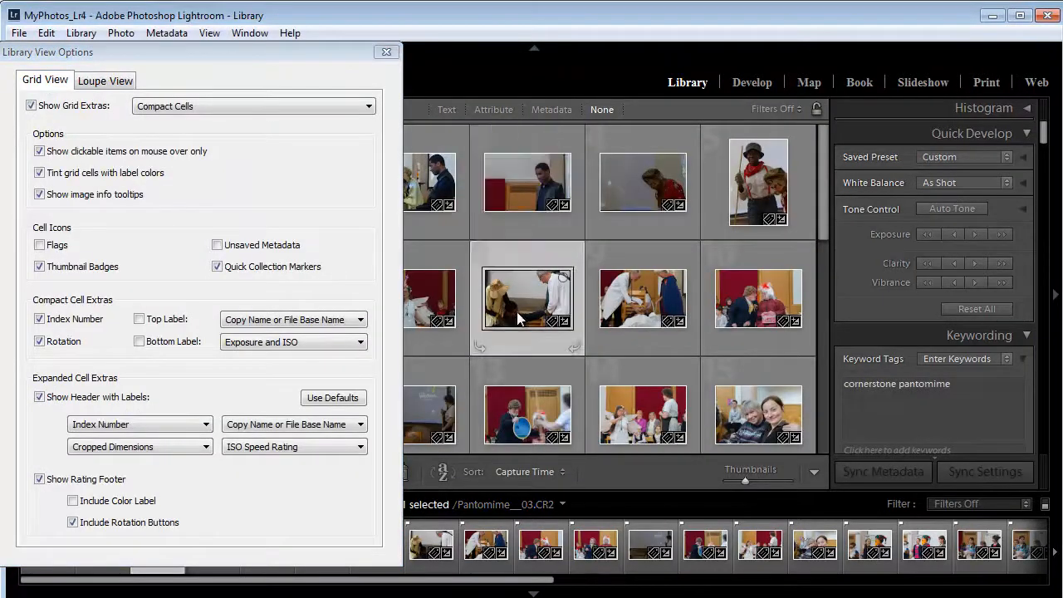
click(110, 85)
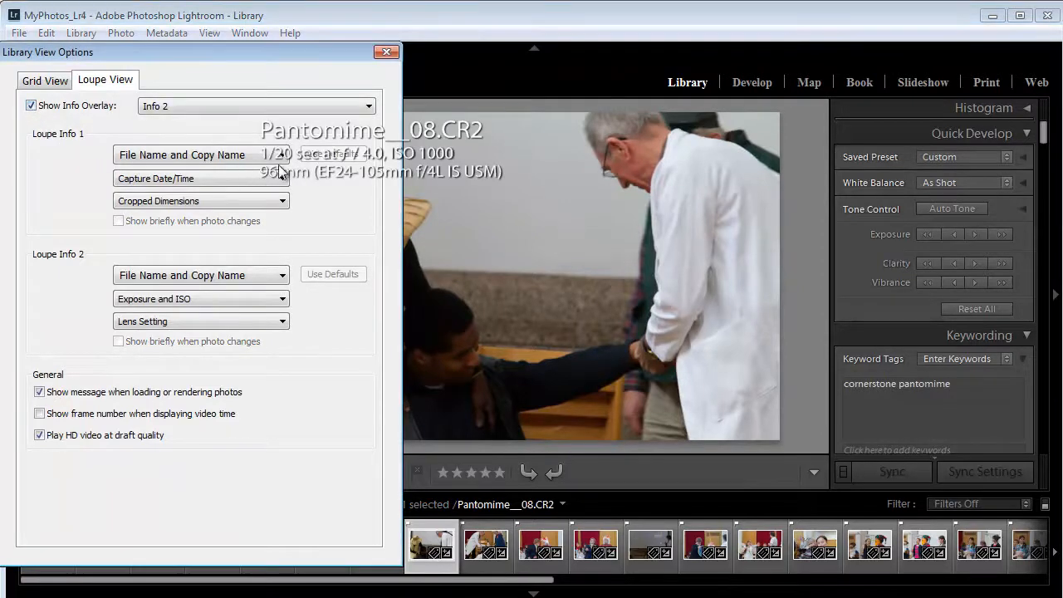
drag(234, 56, 662, 213)
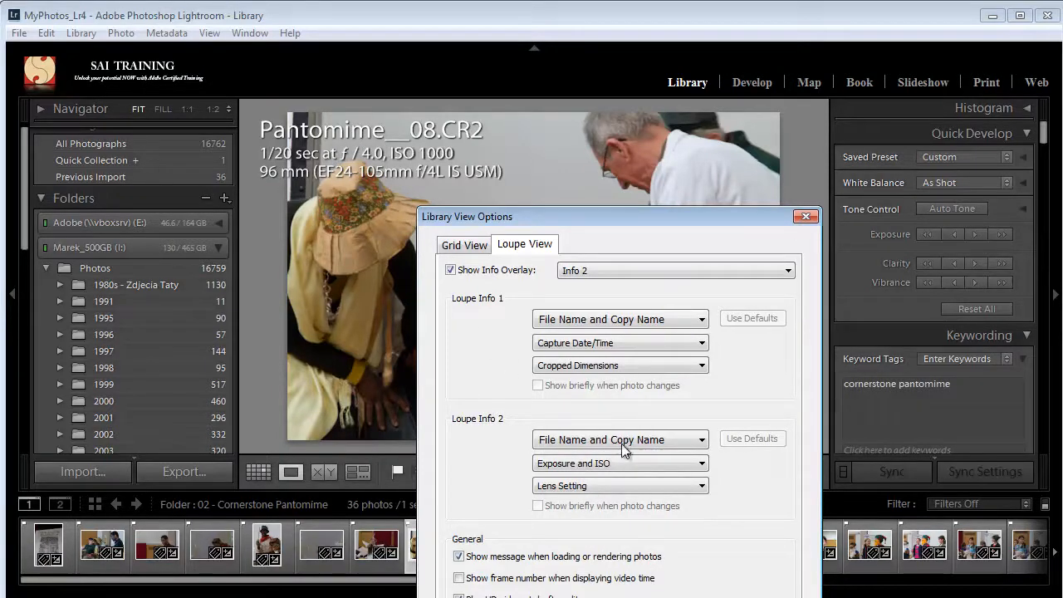
Close the Library View Options dialog and switch the loupe info overlay on the Pantomime__08 photo to Info 1
drag(605, 216, 631, 106)
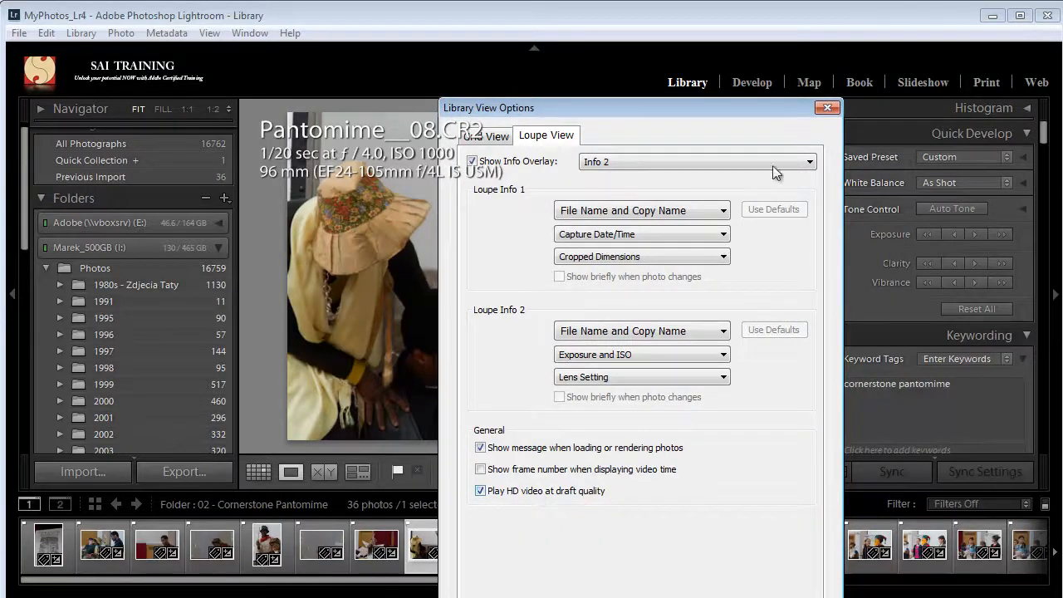
click(827, 109)
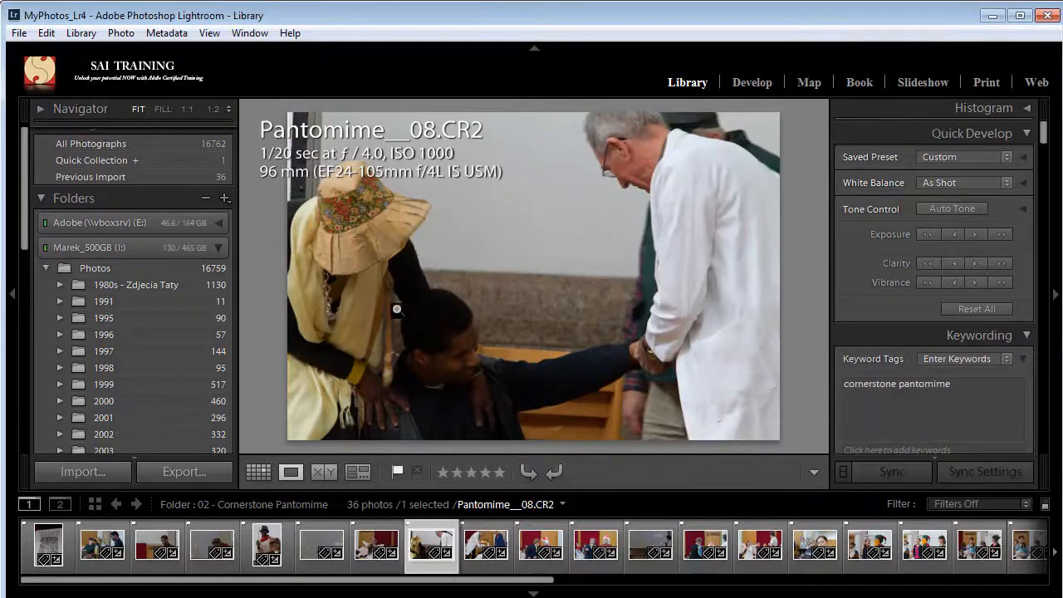
click(210, 35)
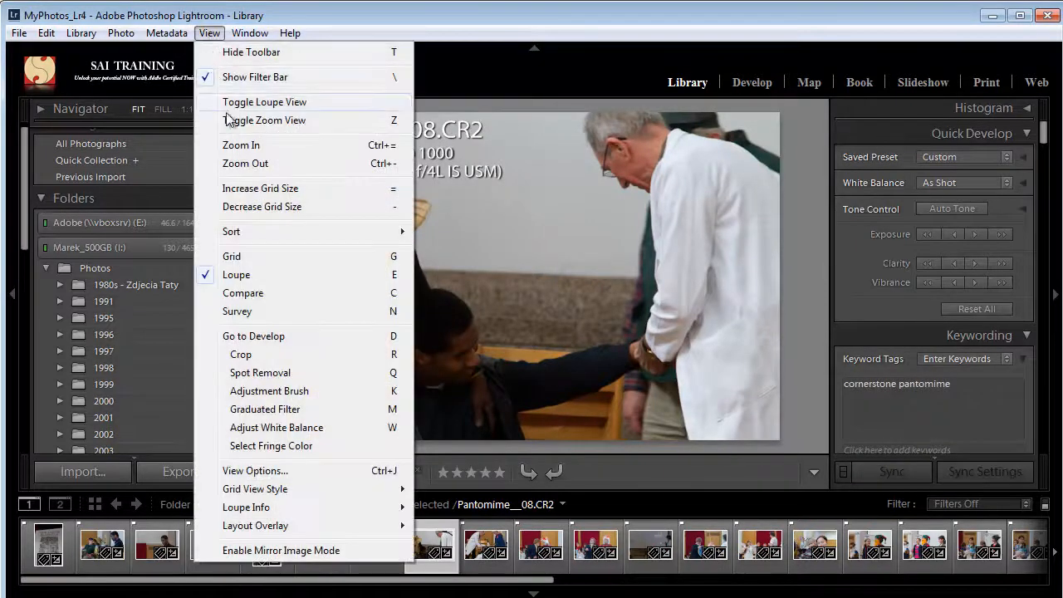
mouse_move(339, 508)
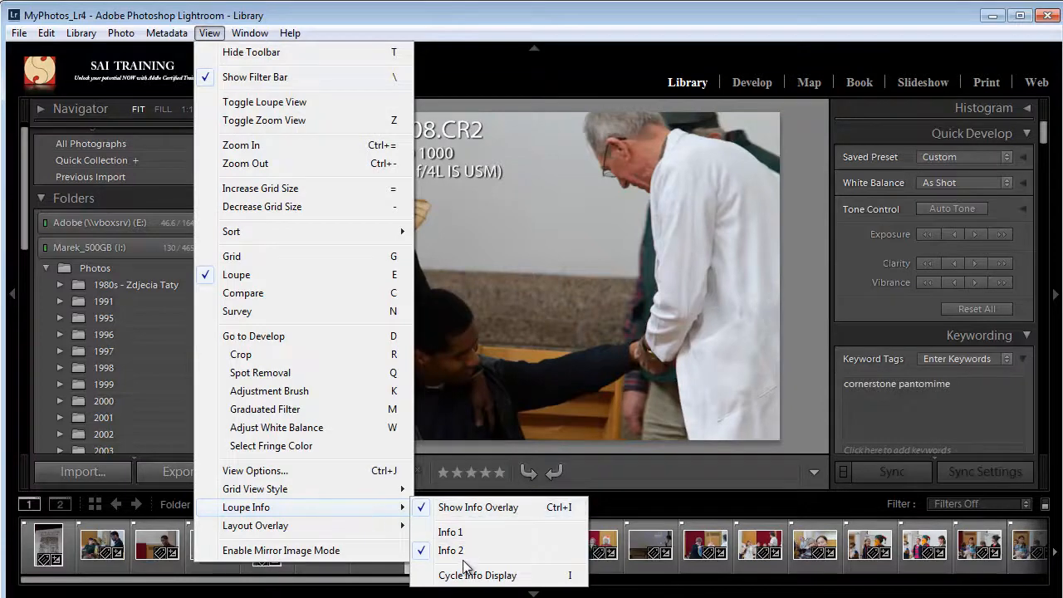
click(468, 532)
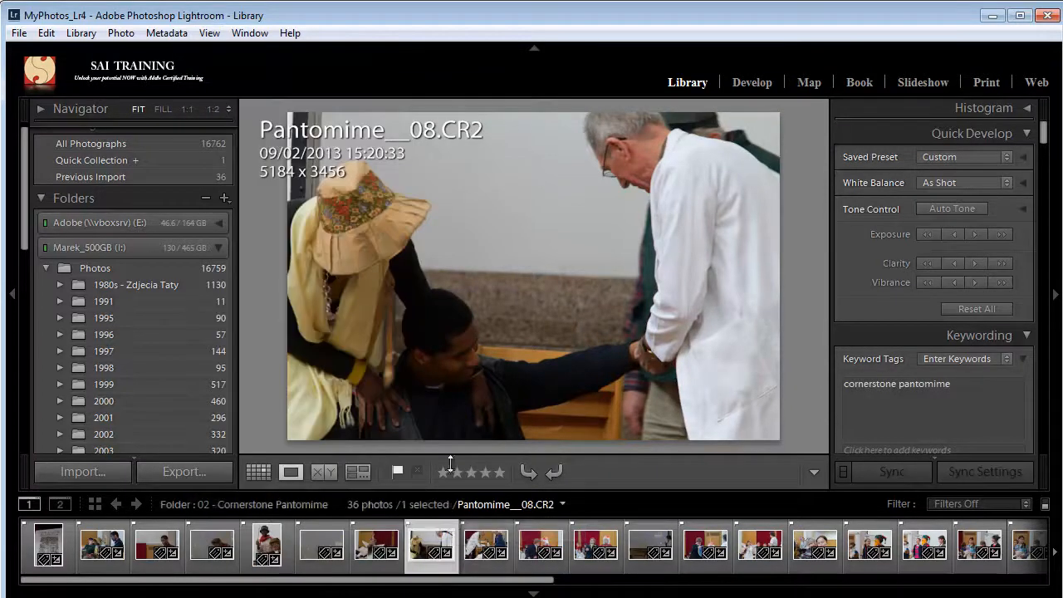
click(209, 33)
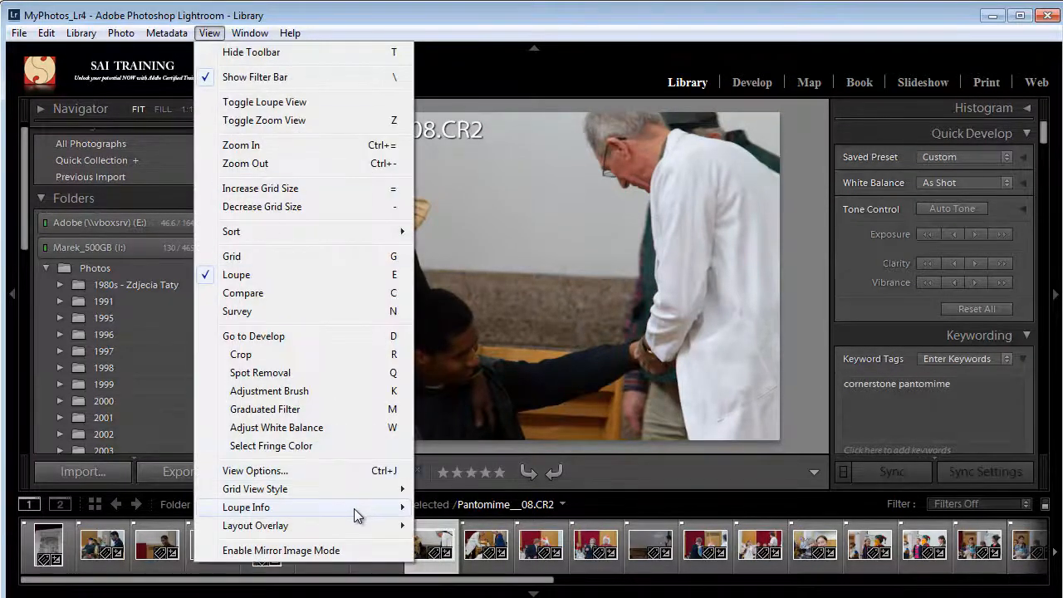
click(672, 356)
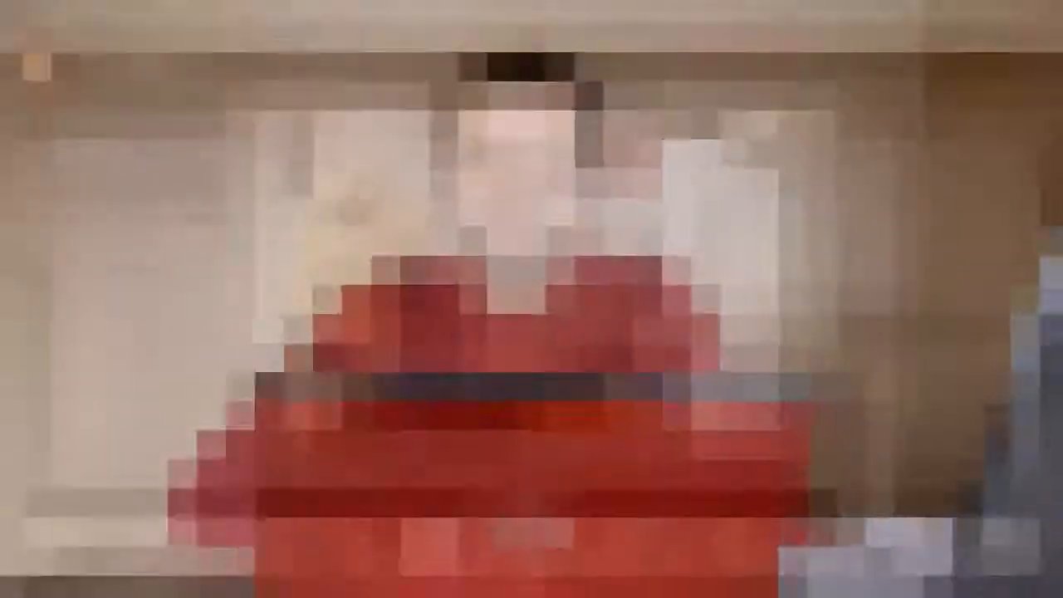